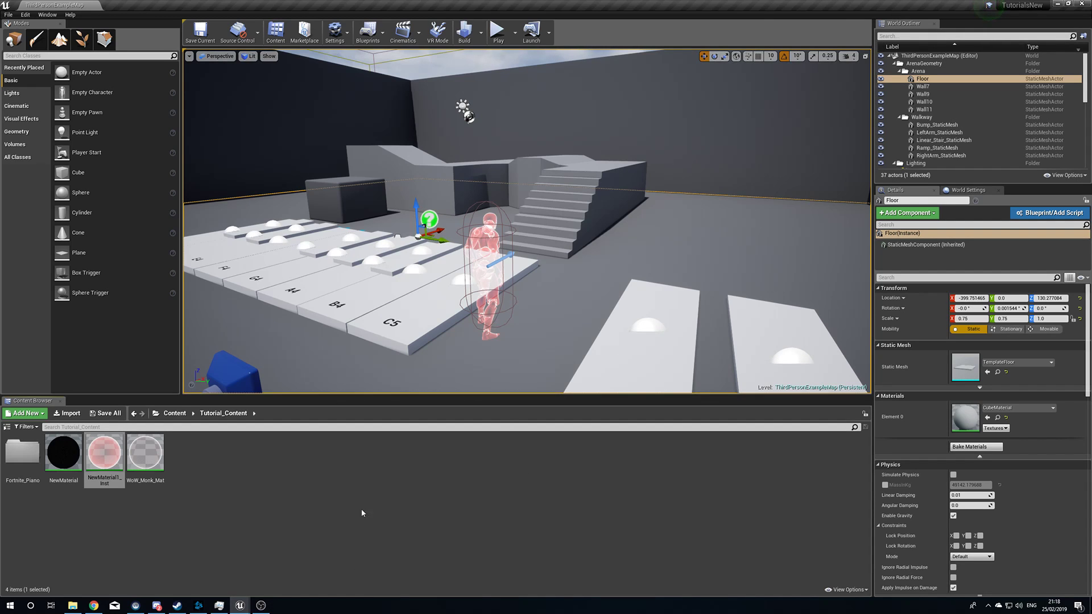
- Look around the MergeWithMe project's level, then close that editor
{"action": "mouse_move", "coordinate": [240, 605]}
{"action": "left_click", "coordinate": [283, 567]}
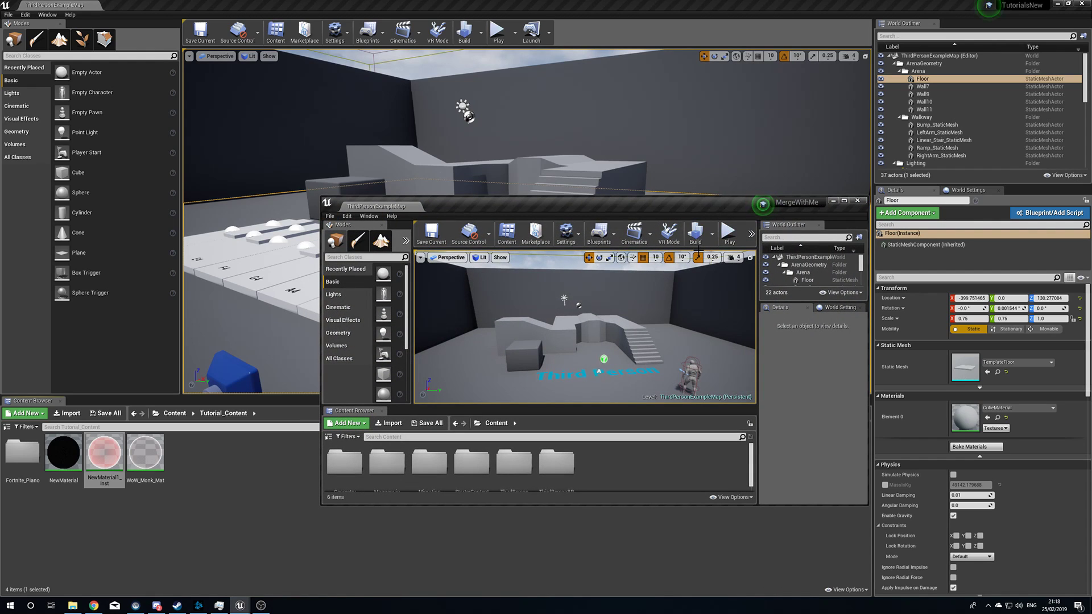
{"action": "scroll", "coordinate": [615, 470], "scroll_direction": "down", "scroll_amount": 1}
{"action": "scroll", "coordinate": [616, 470], "scroll_direction": "up", "scroll_amount": 1}
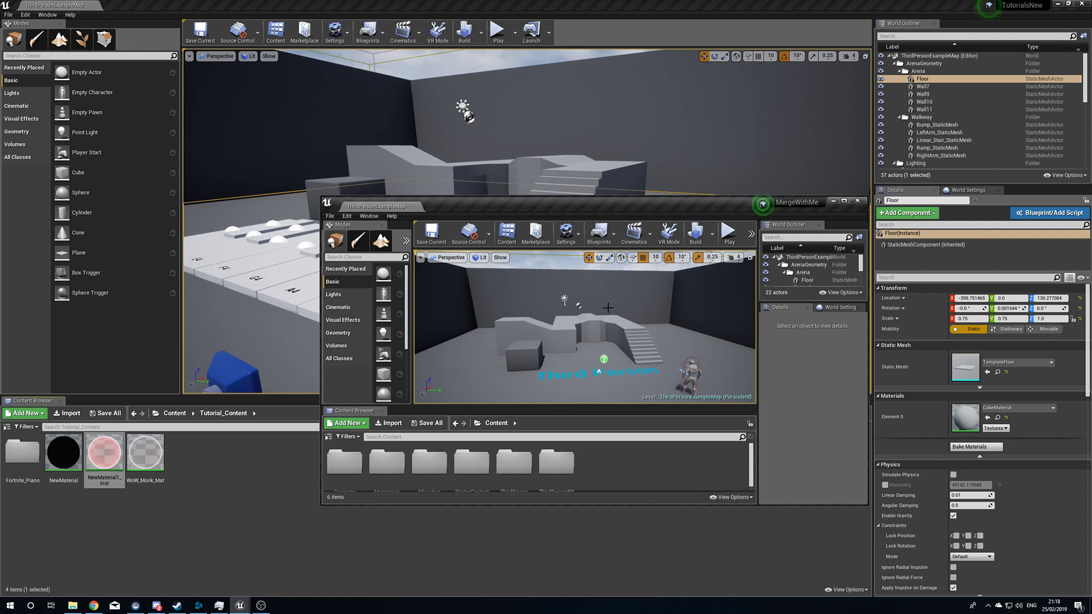
{"action": "right_click_drag", "start_coordinate": [580, 351], "coordinate": [564, 333]}
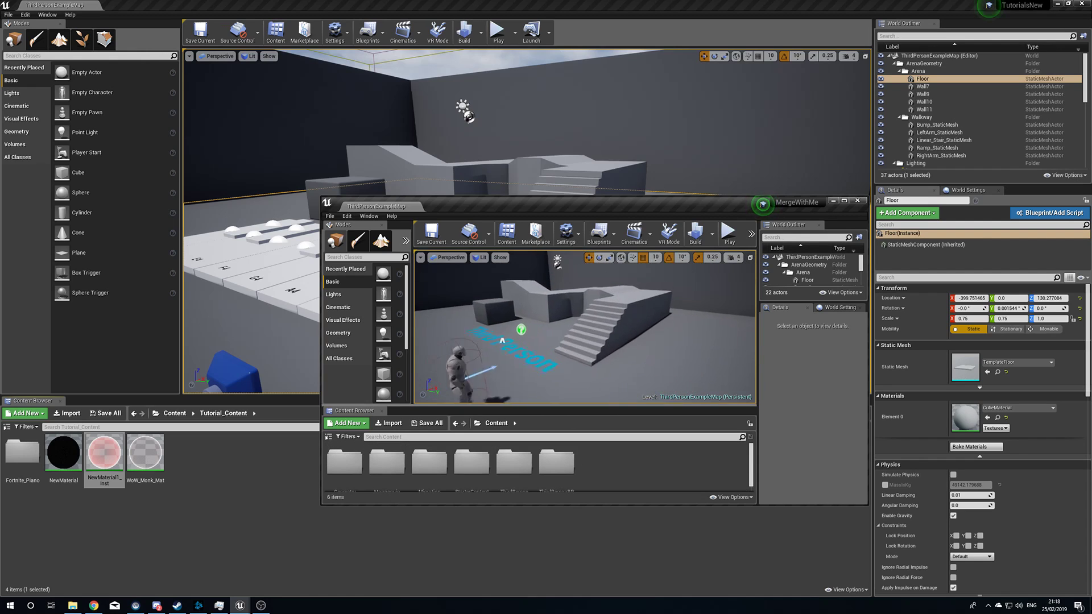
{"action": "scroll", "coordinate": [575, 465], "scroll_direction": "down", "scroll_amount": 1}
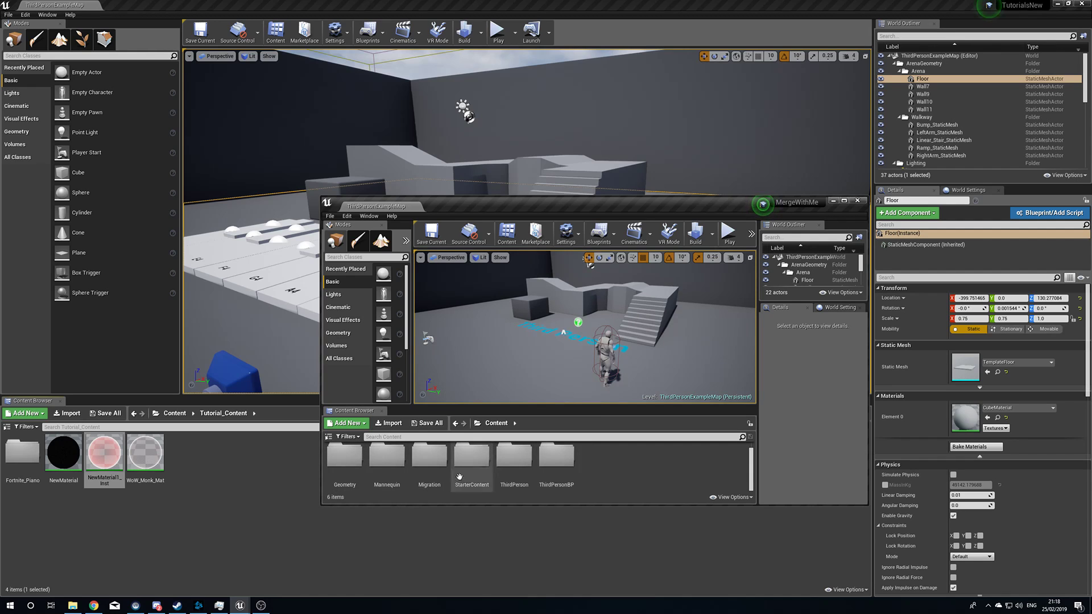
{"action": "left_click", "coordinate": [857, 201]}
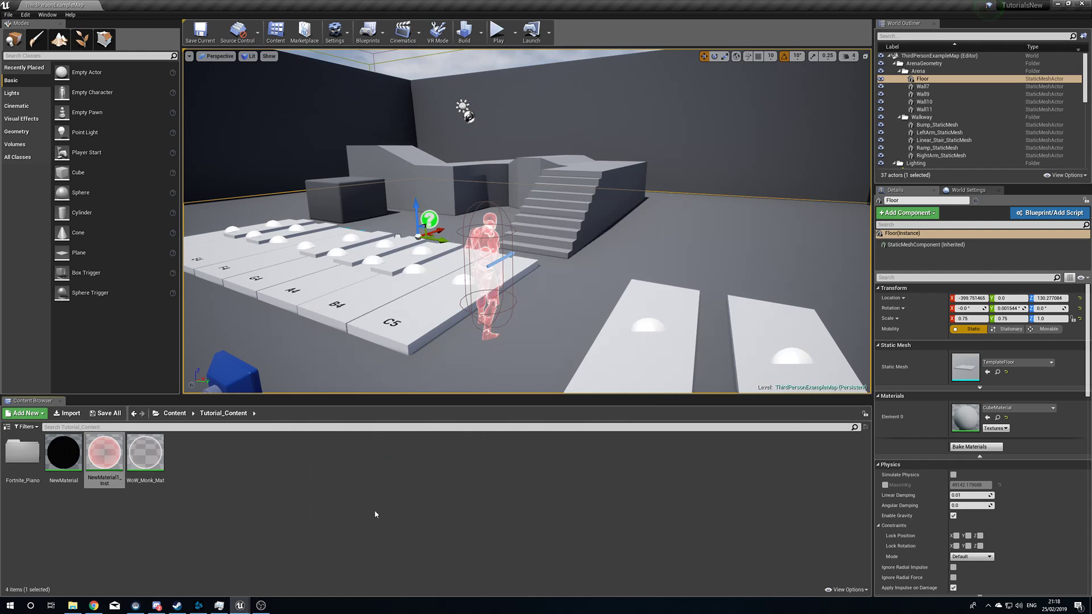
- Preview migrating WoW_Monk_Mat, inspect the Tutorial_Content entry in its asset list, then cancel
{"action": "right_click", "coordinate": [153, 452]}
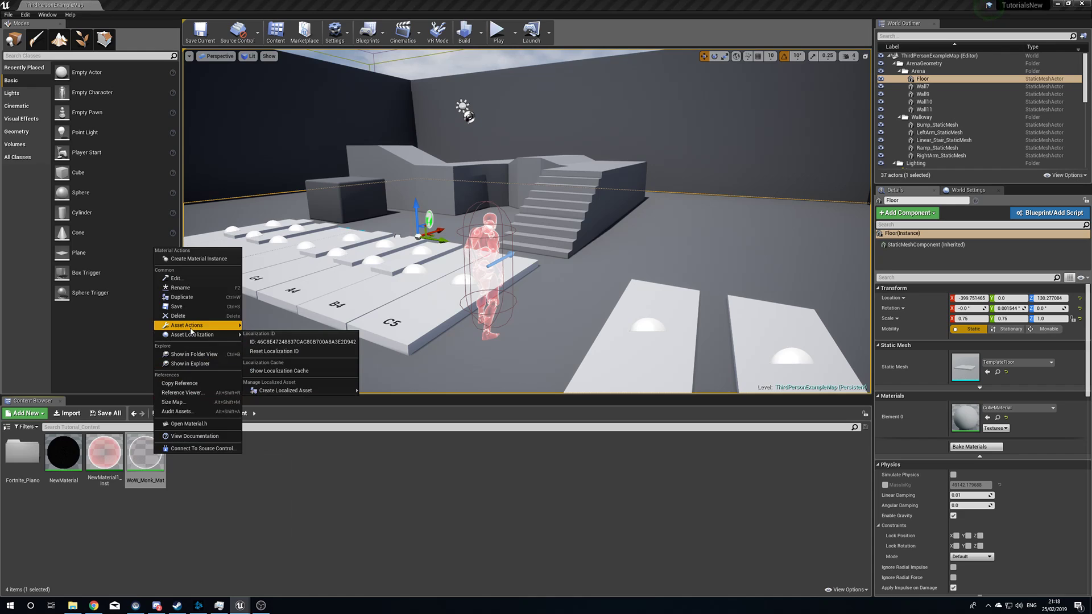
{"action": "mouse_move", "coordinate": [197, 325]}
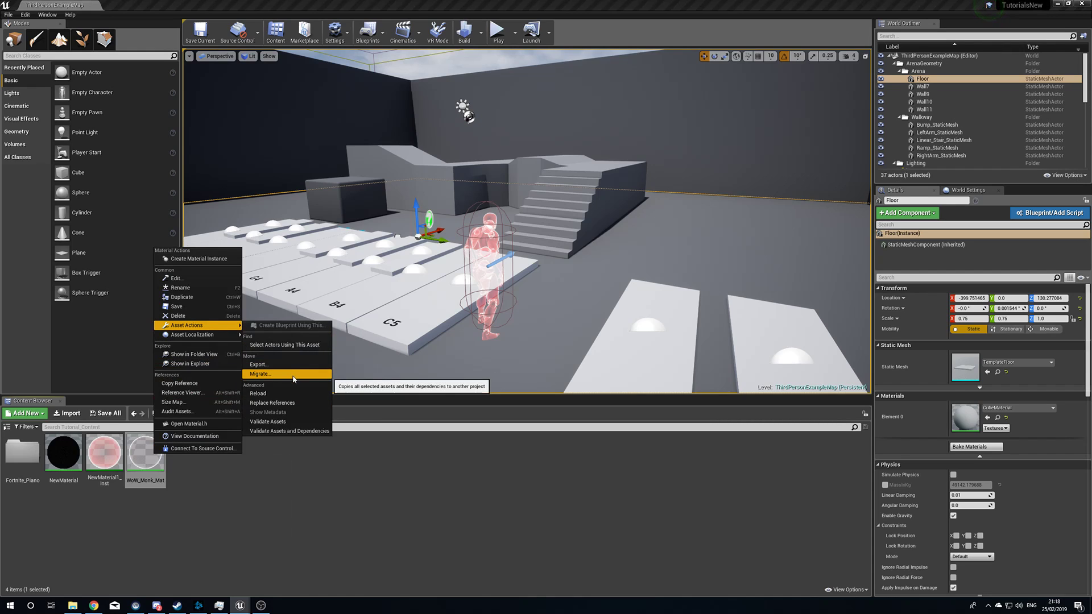
{"action": "left_click", "coordinate": [293, 375]}
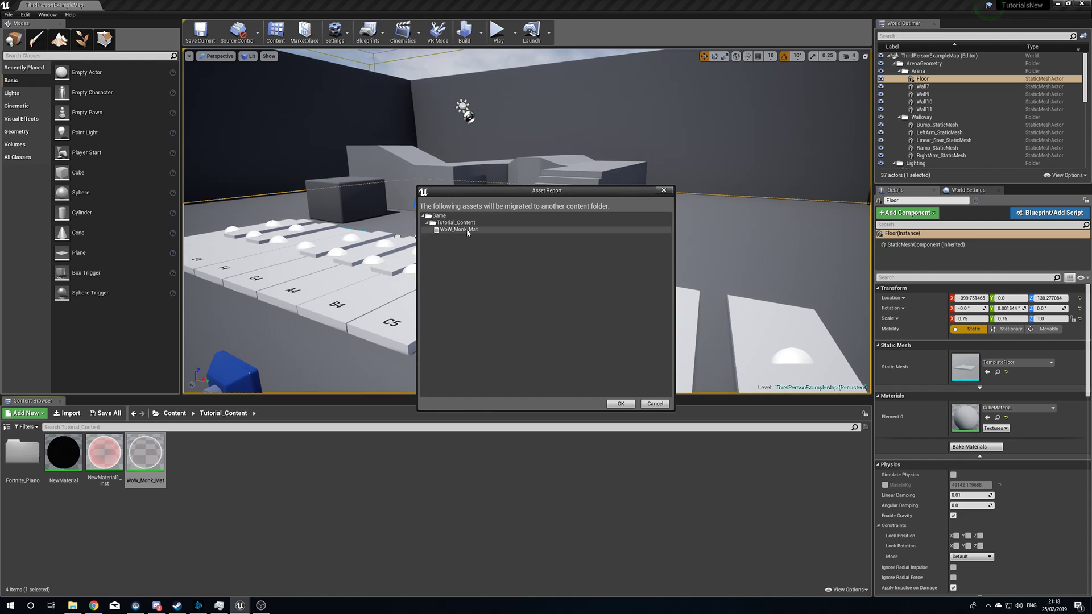
{"action": "left_click", "coordinate": [426, 223]}
{"action": "left_click", "coordinate": [425, 222]}
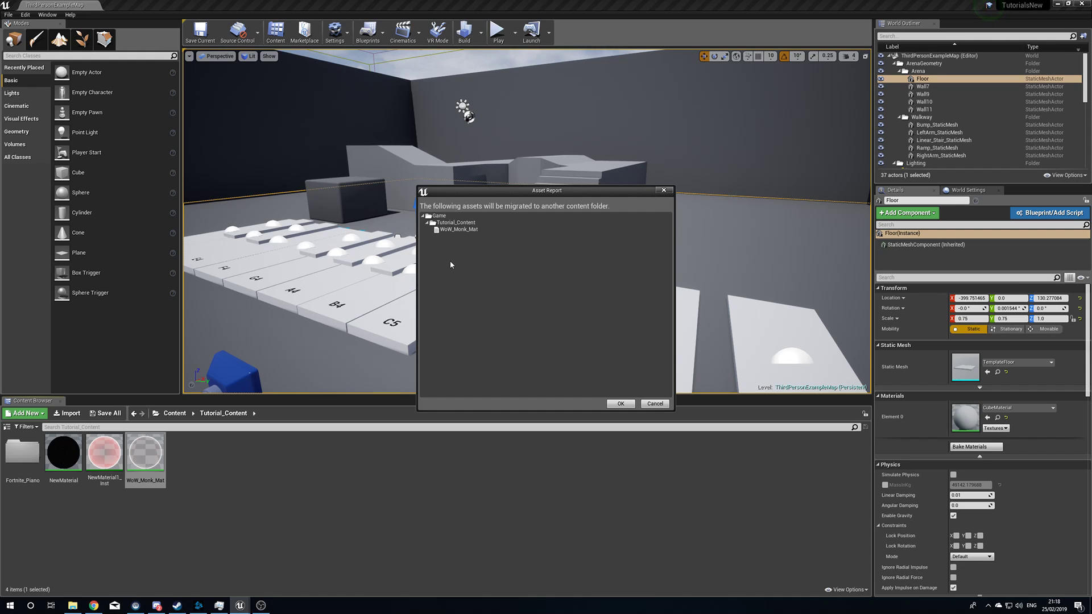
{"action": "left_click", "coordinate": [458, 223]}
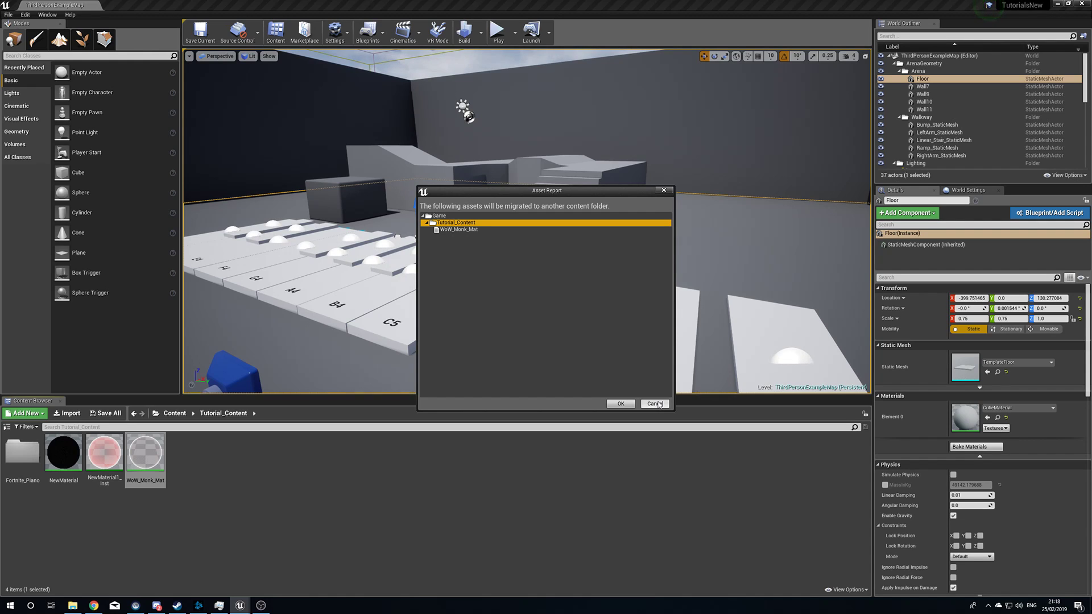
{"action": "left_click", "coordinate": [655, 404]}
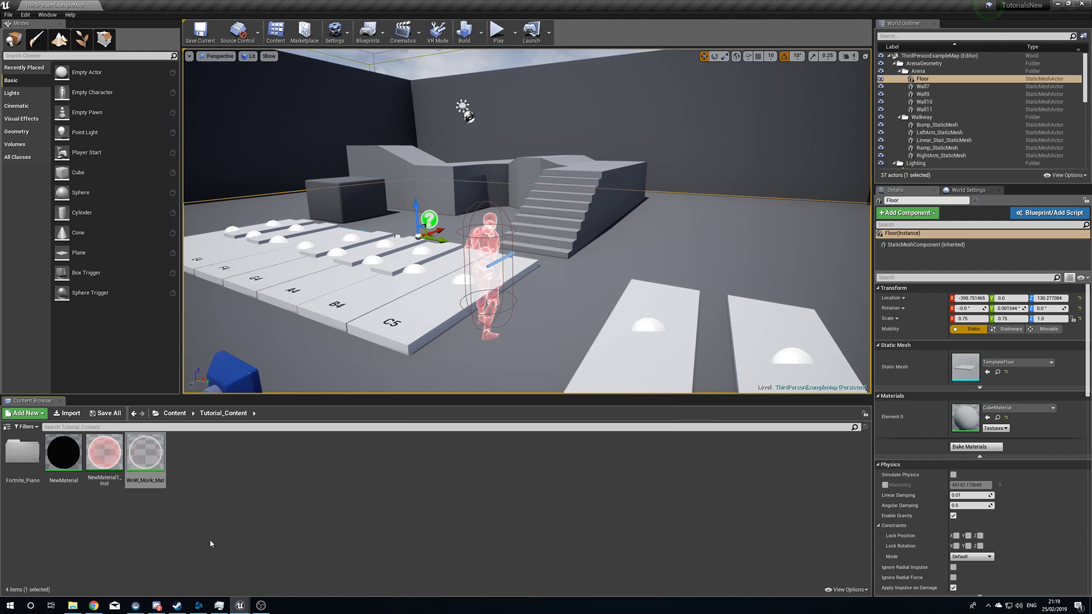
- Open NewMaterial1_Inst to check its parent material, then close it
{"action": "left_click", "coordinate": [104, 455]}
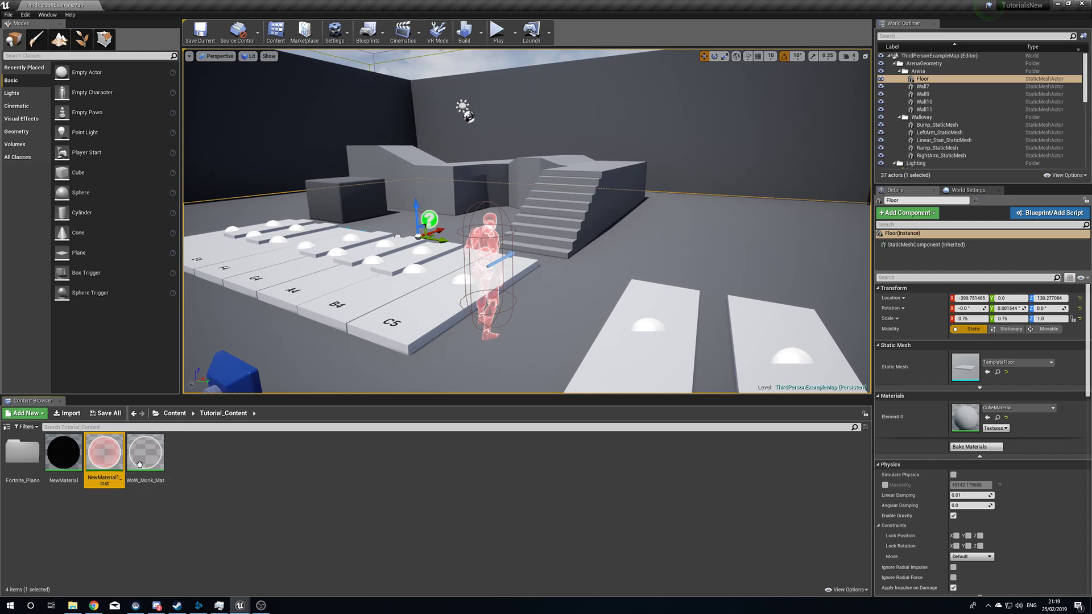
{"action": "double_click", "coordinate": [104, 454]}
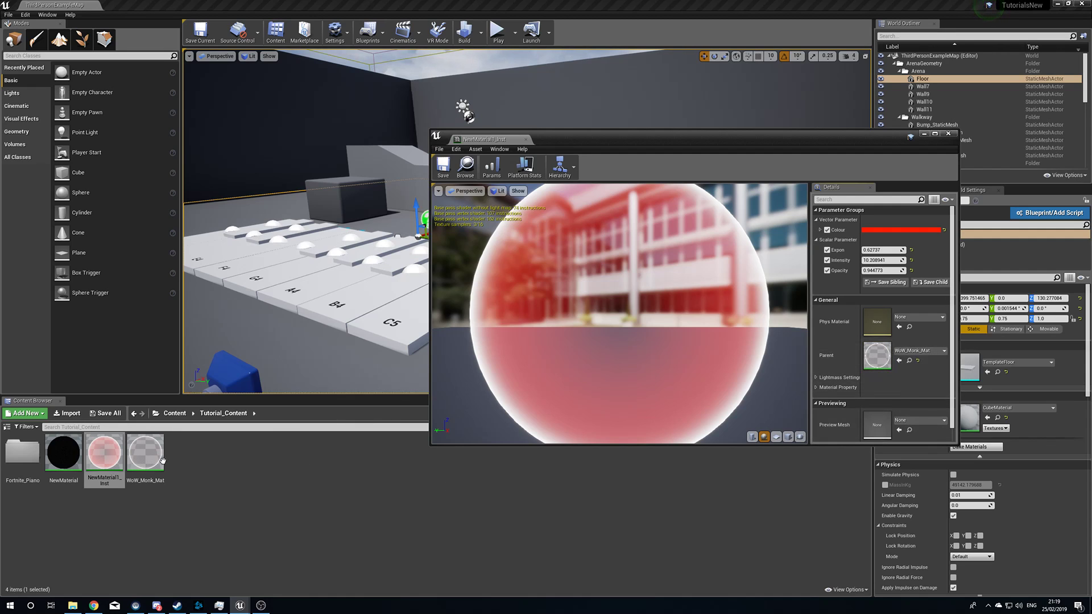
{"action": "left_click", "coordinate": [139, 500]}
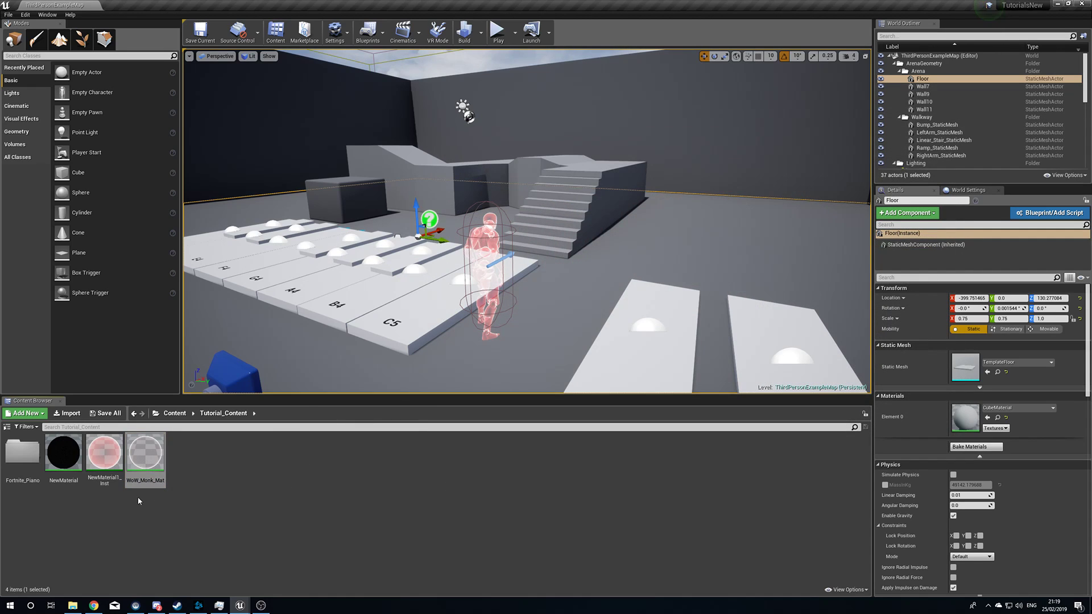
- Preview migrating NewMaterial1_Inst with its parent twice, cancelling each time
{"action": "right_click", "coordinate": [105, 455]}
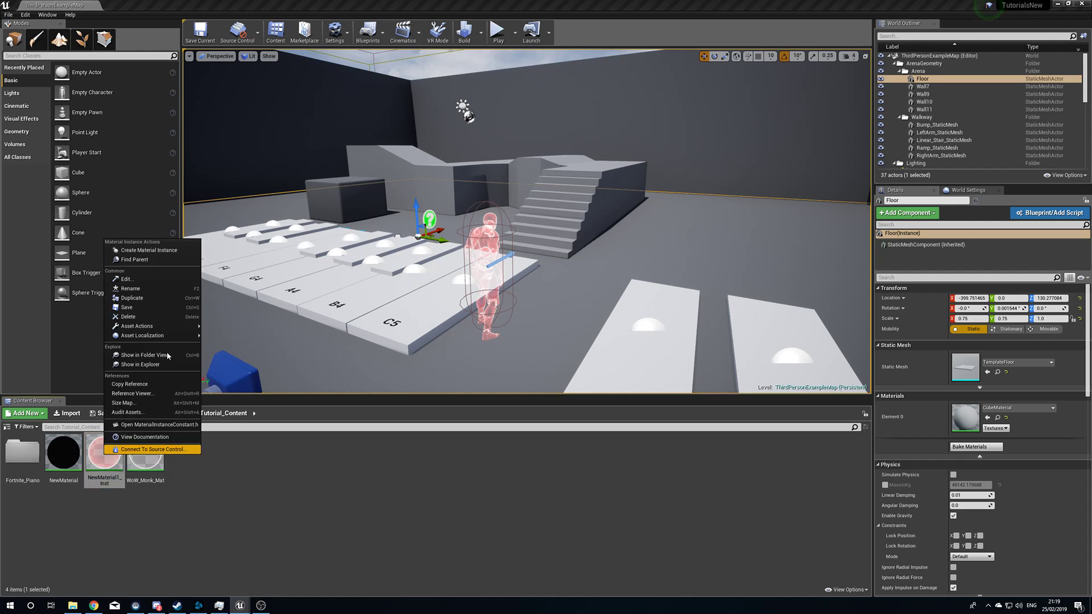
{"action": "mouse_move", "coordinate": [149, 325]}
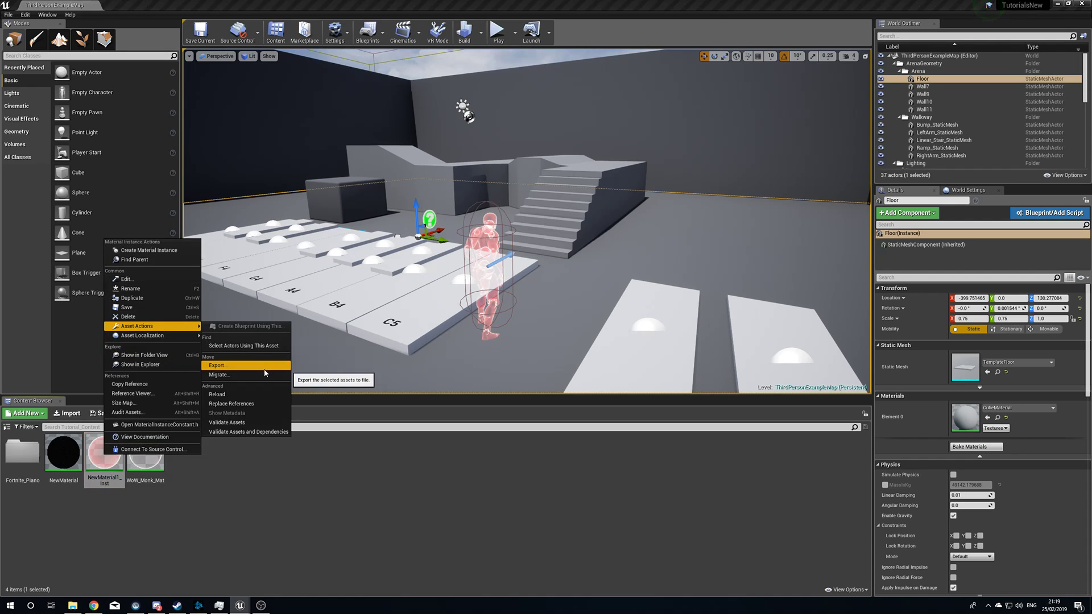
{"action": "left_click", "coordinate": [218, 375]}
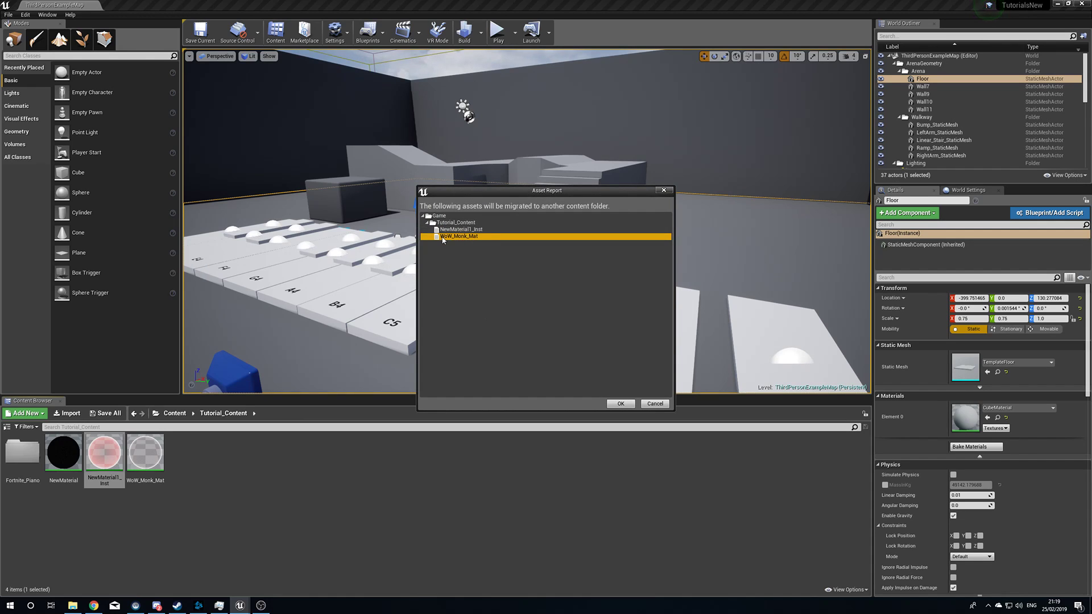
{"action": "left_click", "coordinate": [654, 404]}
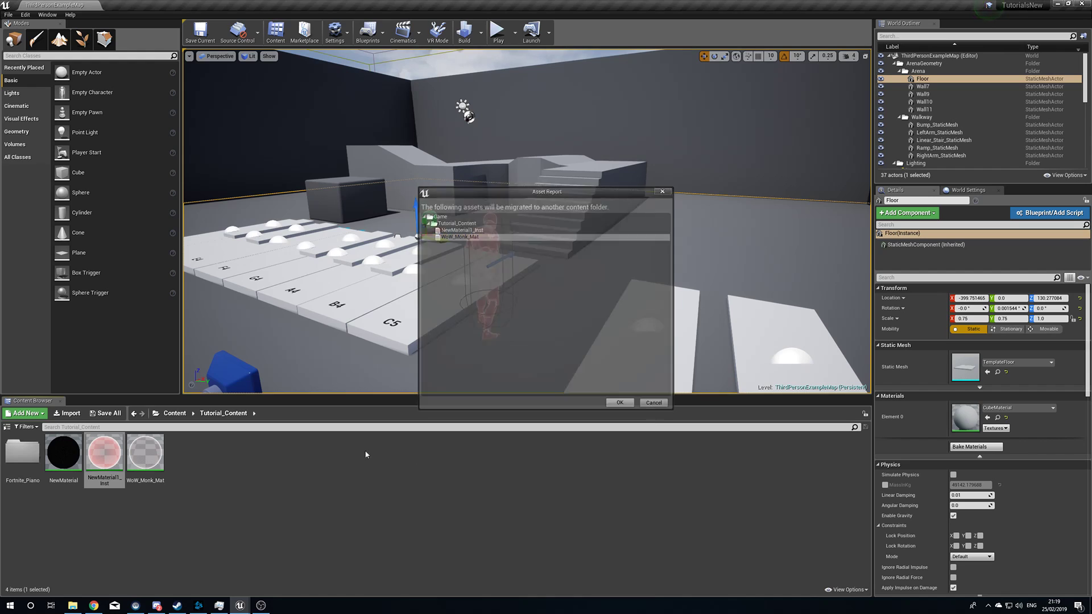
{"action": "right_click", "coordinate": [104, 457]}
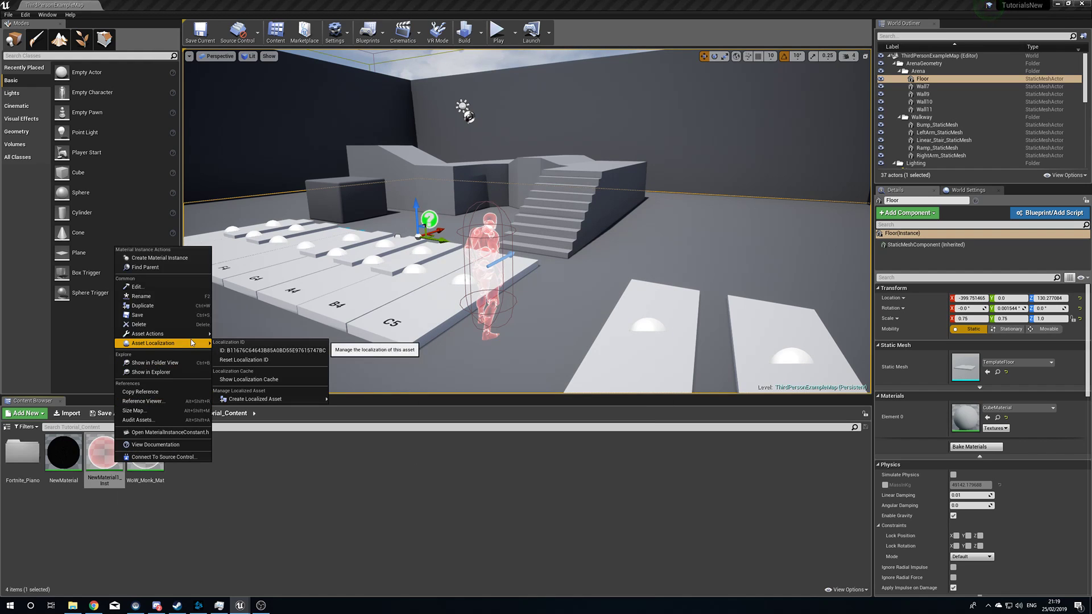
{"action": "mouse_move", "coordinate": [147, 333]}
{"action": "left_click", "coordinate": [262, 383]}
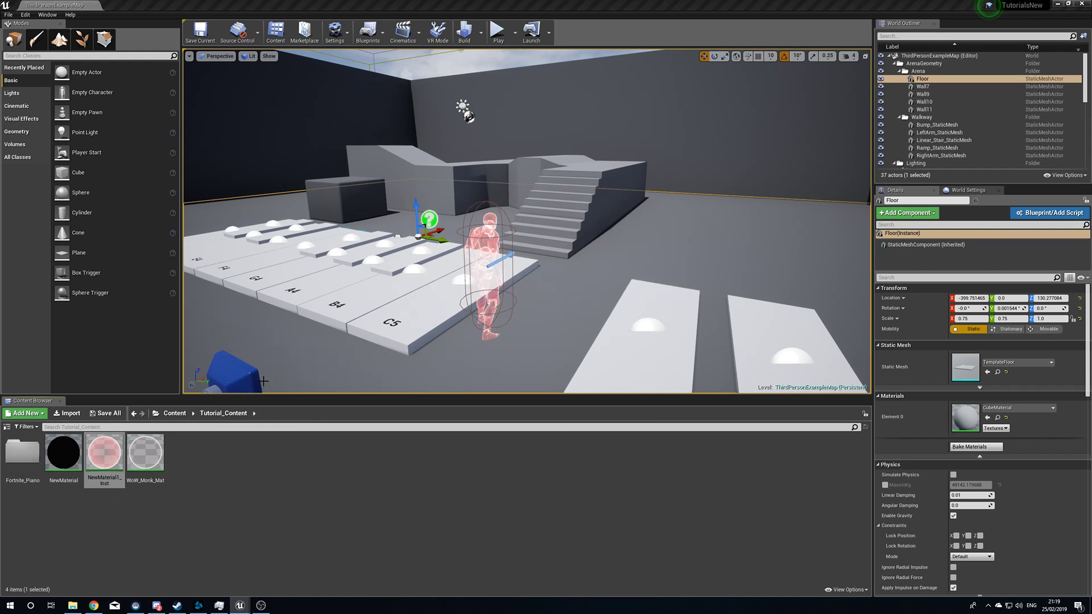
{"action": "left_click", "coordinate": [654, 403]}
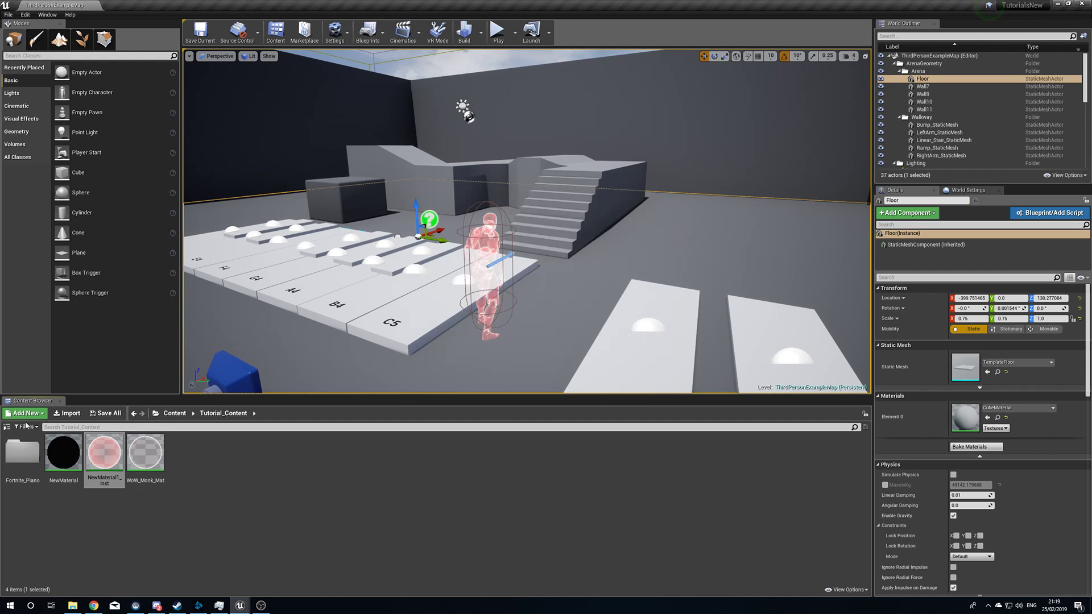
- In Fortnite_Piano, preview Play_Button_New_BP's migration and dependencies, then cancel the report
{"action": "double_click", "coordinate": [22, 452]}
{"action": "right_click", "coordinate": [178, 450]}
{"action": "mouse_move", "coordinate": [212, 323]}
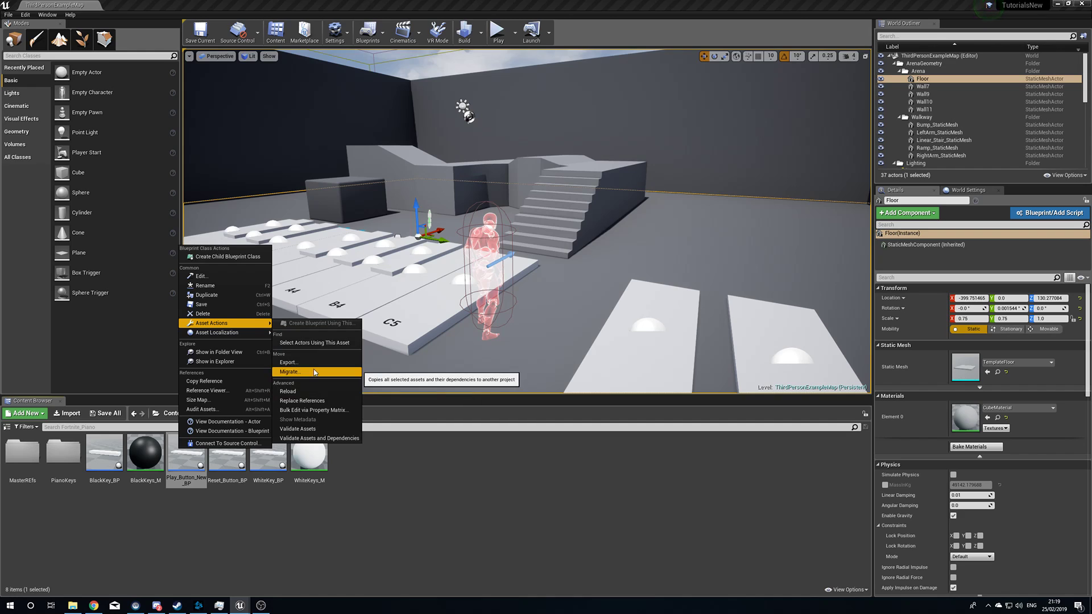
{"action": "left_click", "coordinate": [291, 372]}
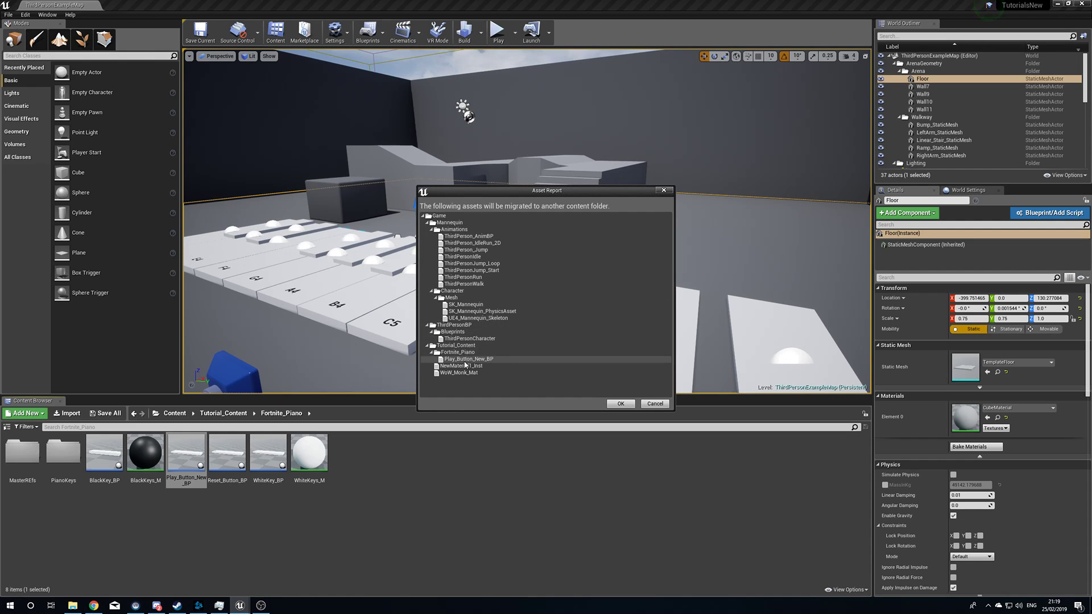
{"action": "left_click", "coordinate": [655, 404]}
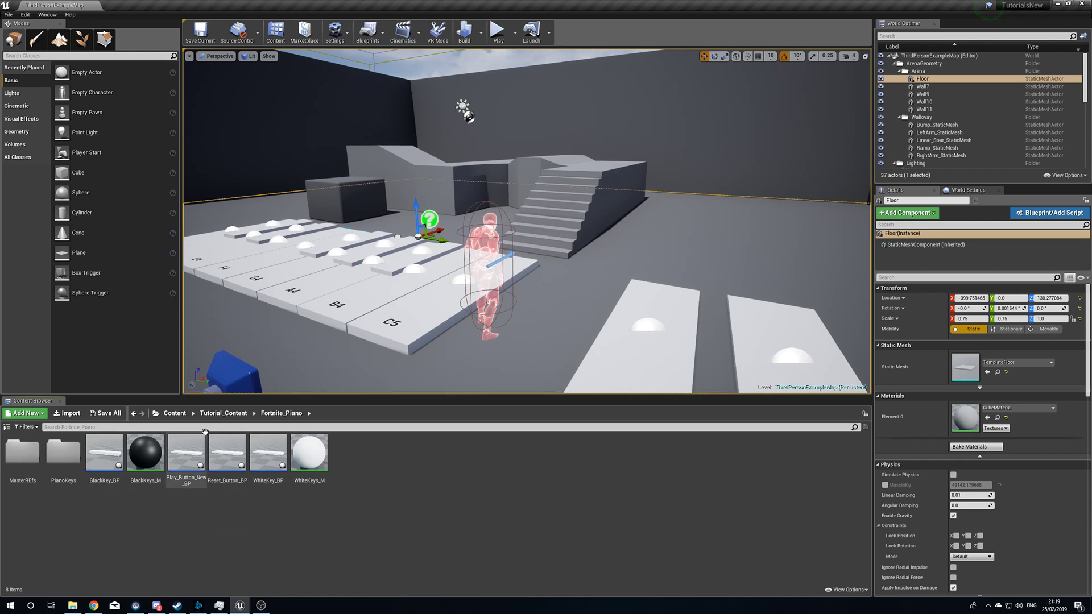
- From Tutorial_Content, start migrating NewMaterial1_Inst and accept its asset list
{"action": "left_click", "coordinate": [224, 413]}
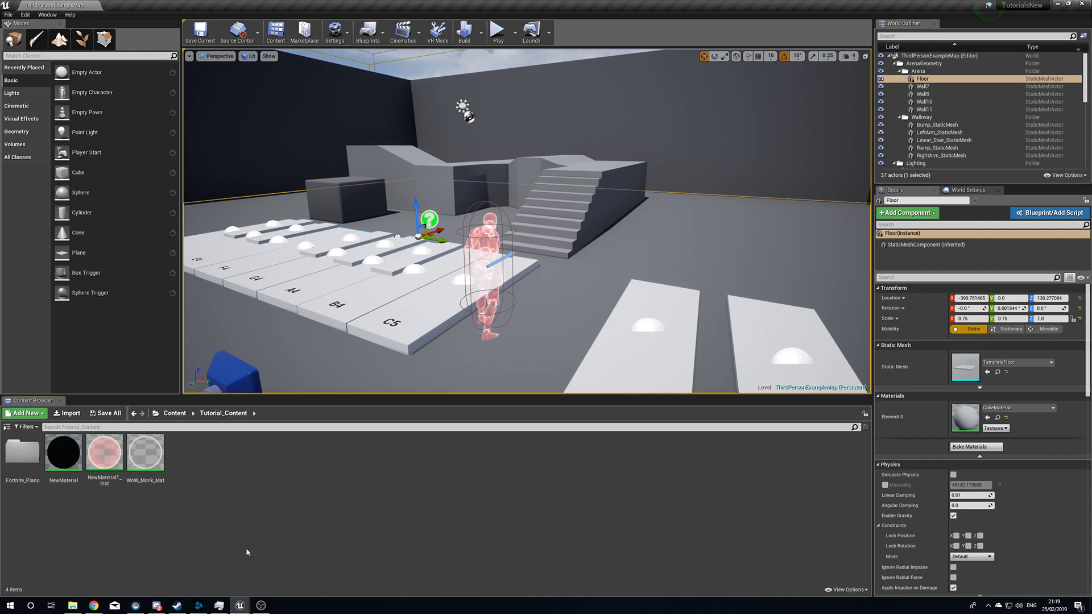
{"action": "right_click", "coordinate": [106, 452]}
{"action": "mouse_move", "coordinate": [143, 336]}
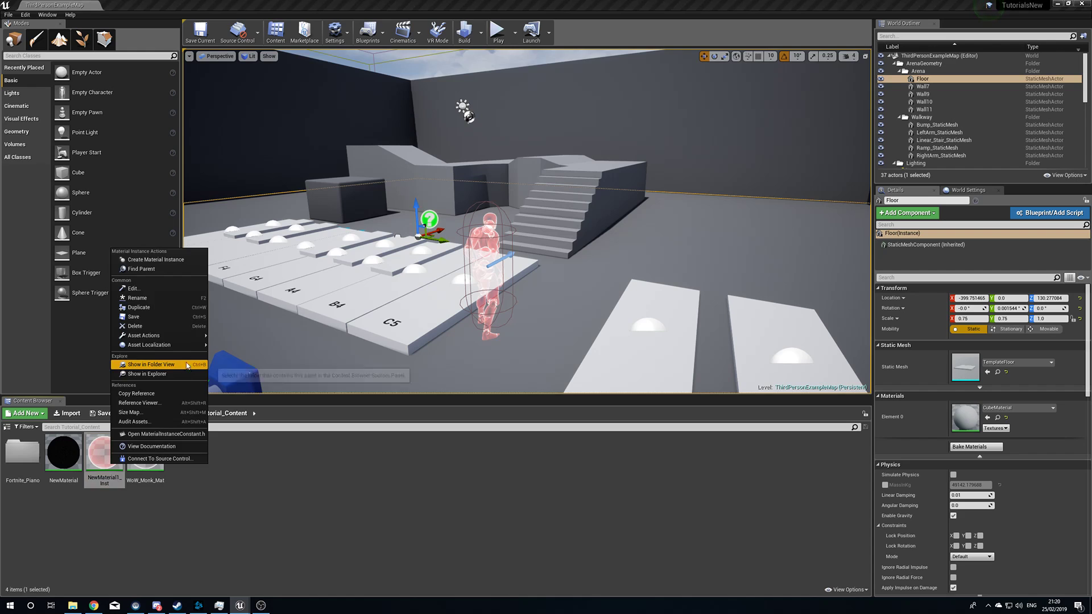
{"action": "left_click", "coordinate": [248, 391]}
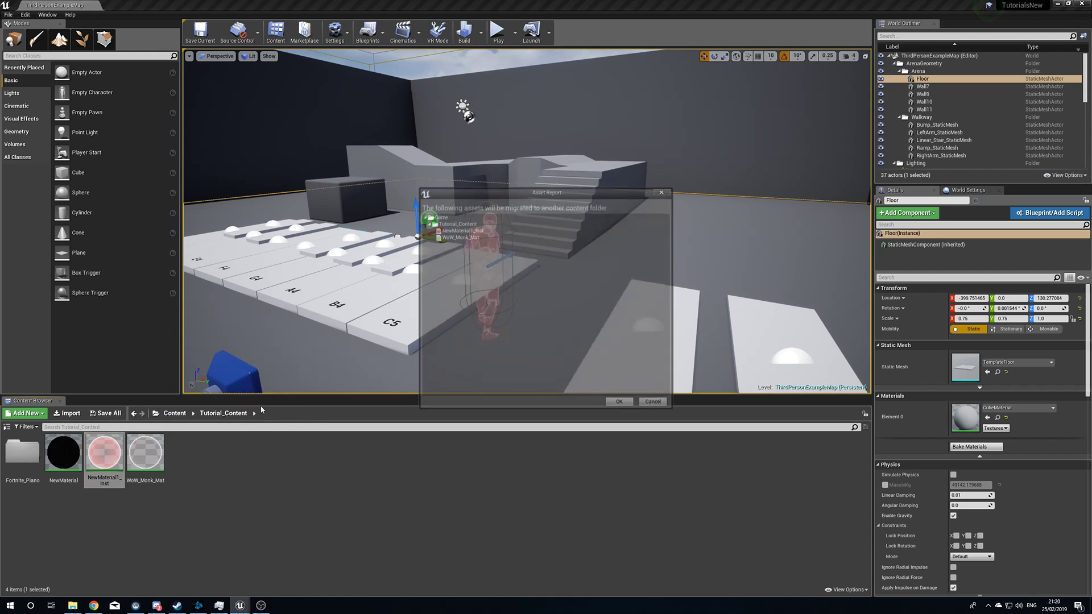
{"action": "left_click", "coordinate": [621, 405]}
- Browse past TutorialsNew to MergeWithMe/Content and choose the Migration folder
{"action": "left_click", "coordinate": [393, 197]}
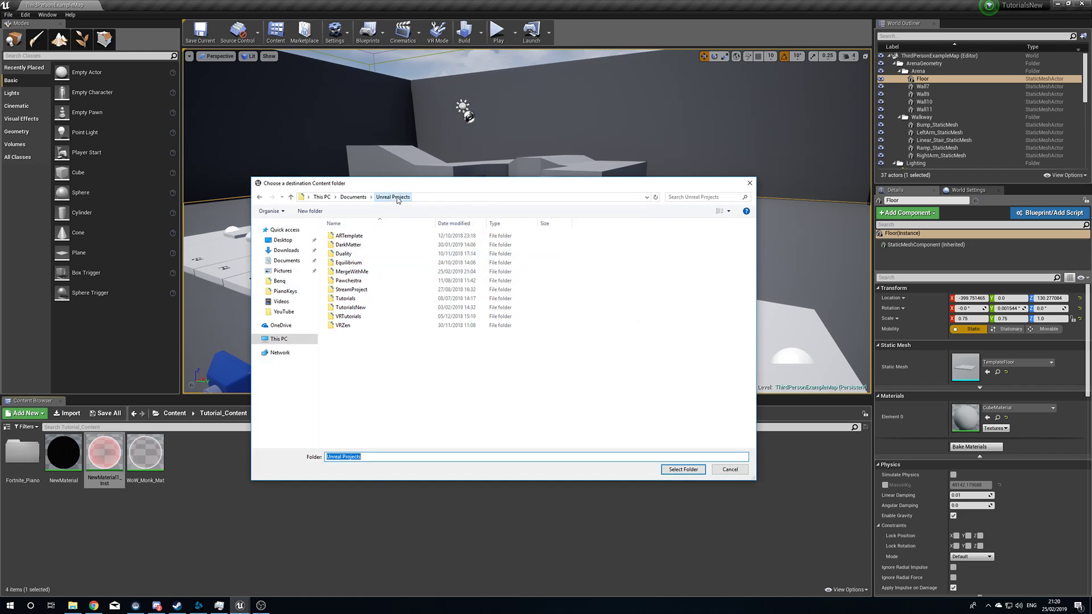
{"action": "left_click", "coordinate": [352, 307]}
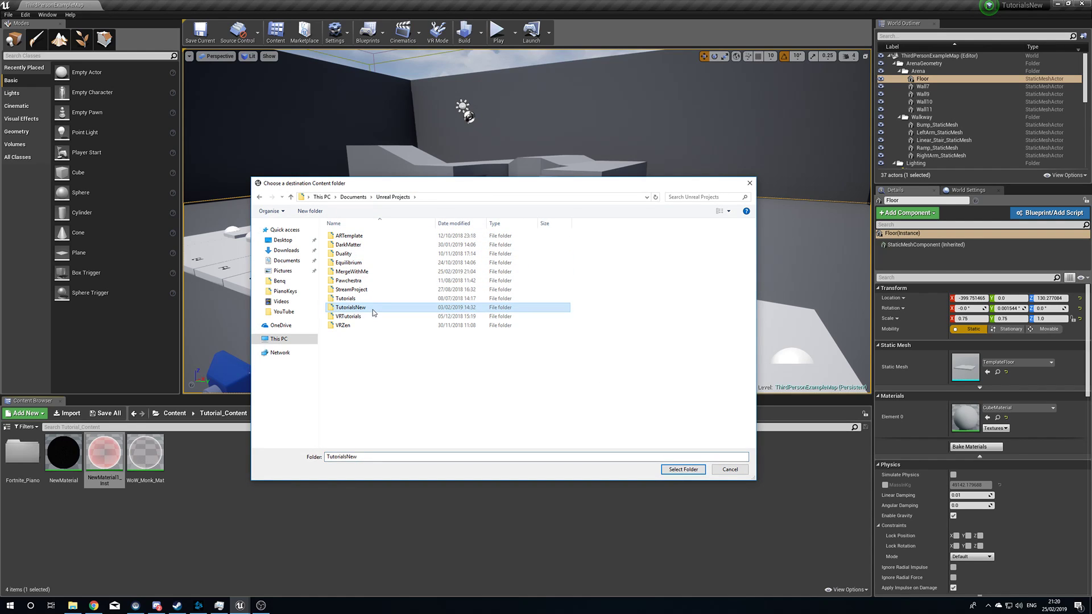
{"action": "double_click", "coordinate": [373, 309]}
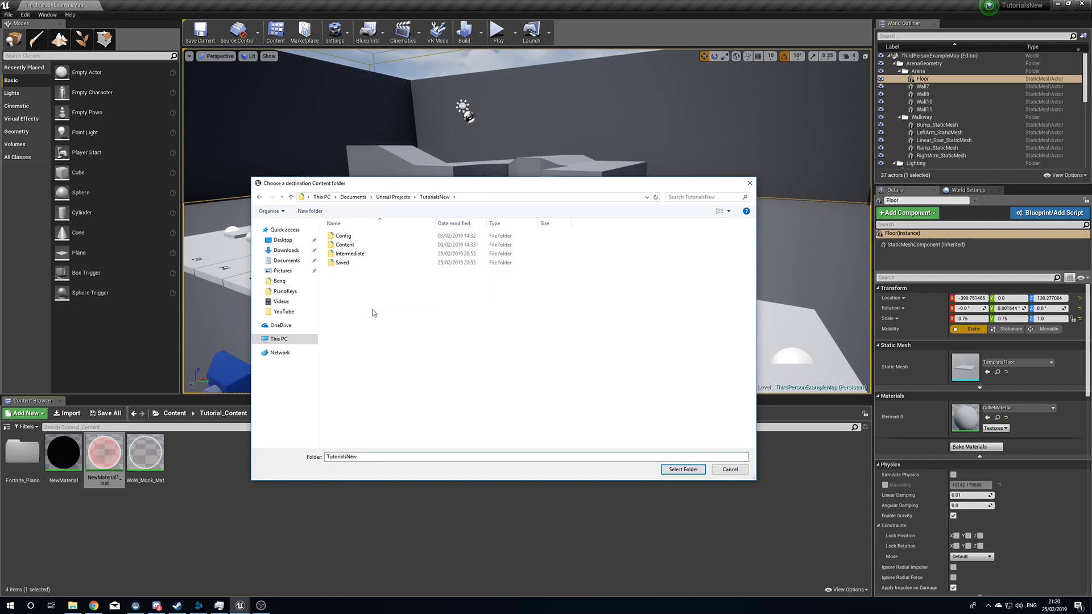
{"action": "left_click", "coordinate": [378, 246]}
{"action": "double_click", "coordinate": [378, 246]}
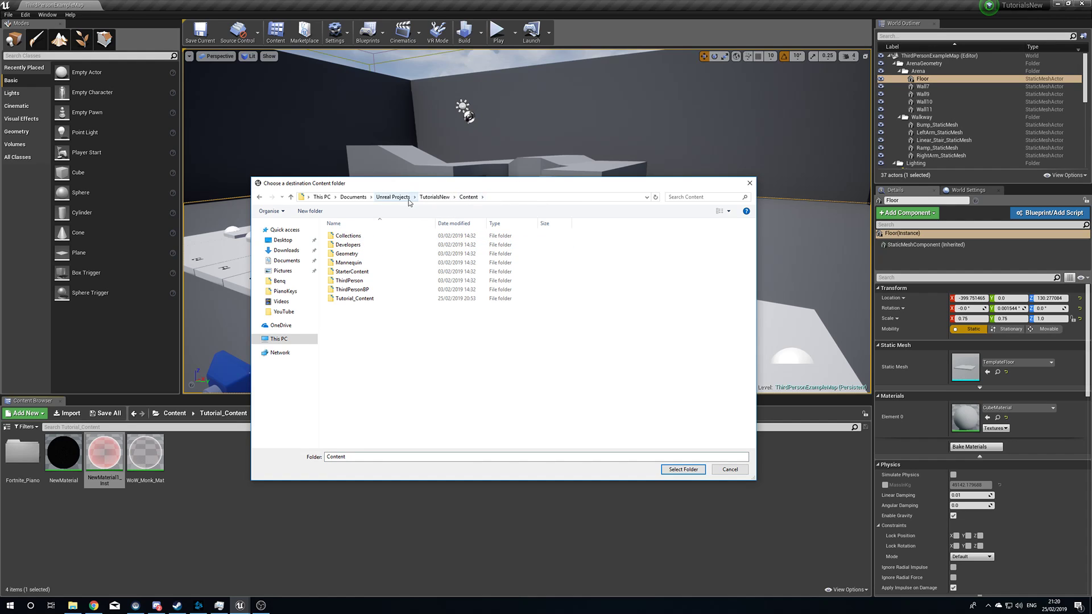
{"action": "left_click", "coordinate": [394, 197]}
{"action": "double_click", "coordinate": [358, 263]}
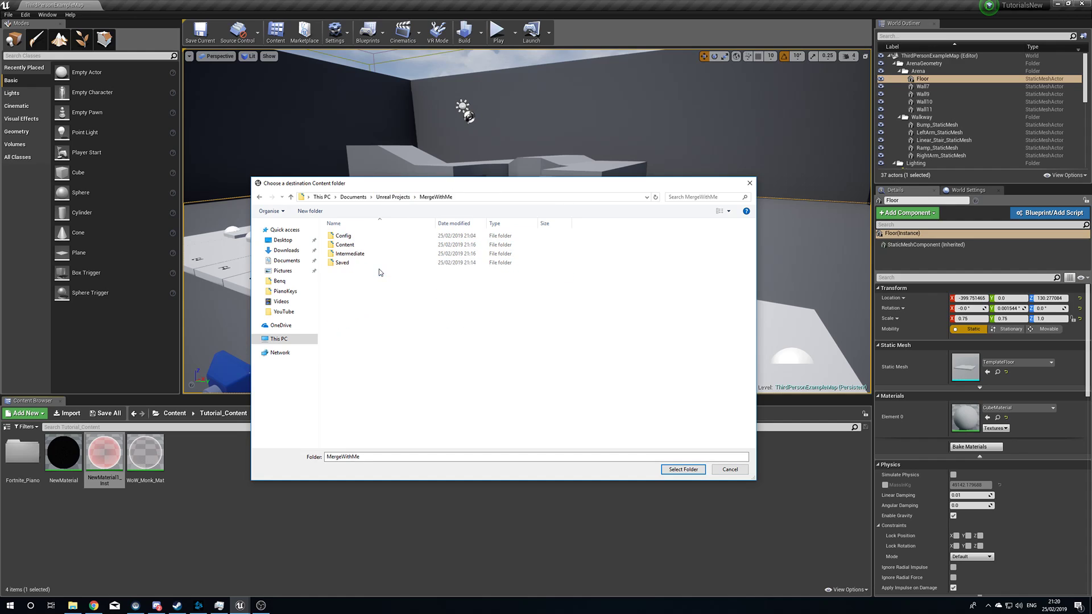
{"action": "double_click", "coordinate": [361, 244]}
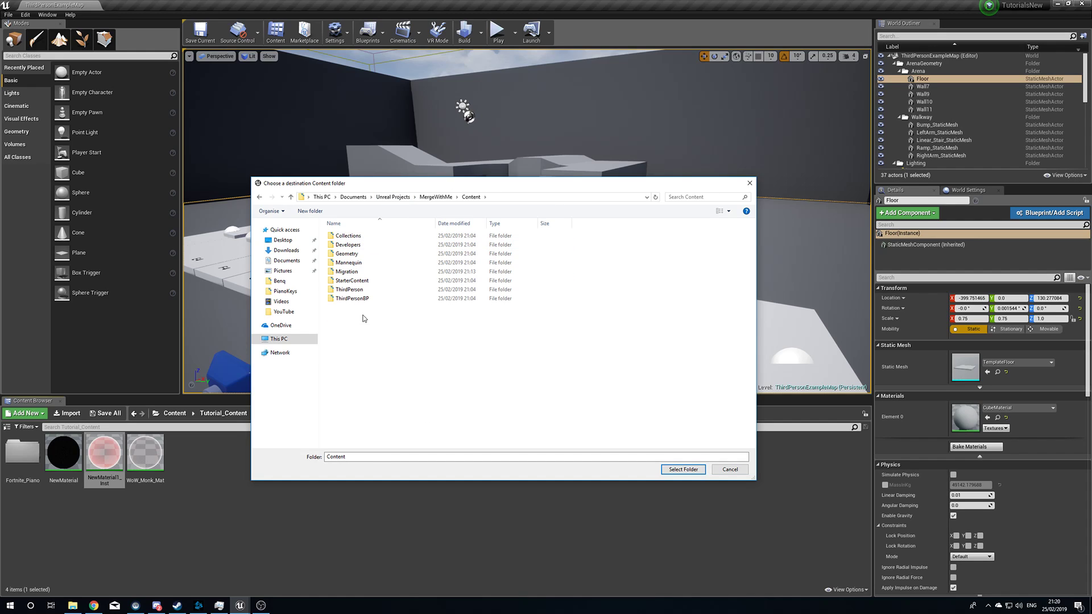
{"action": "left_click", "coordinate": [353, 274]}
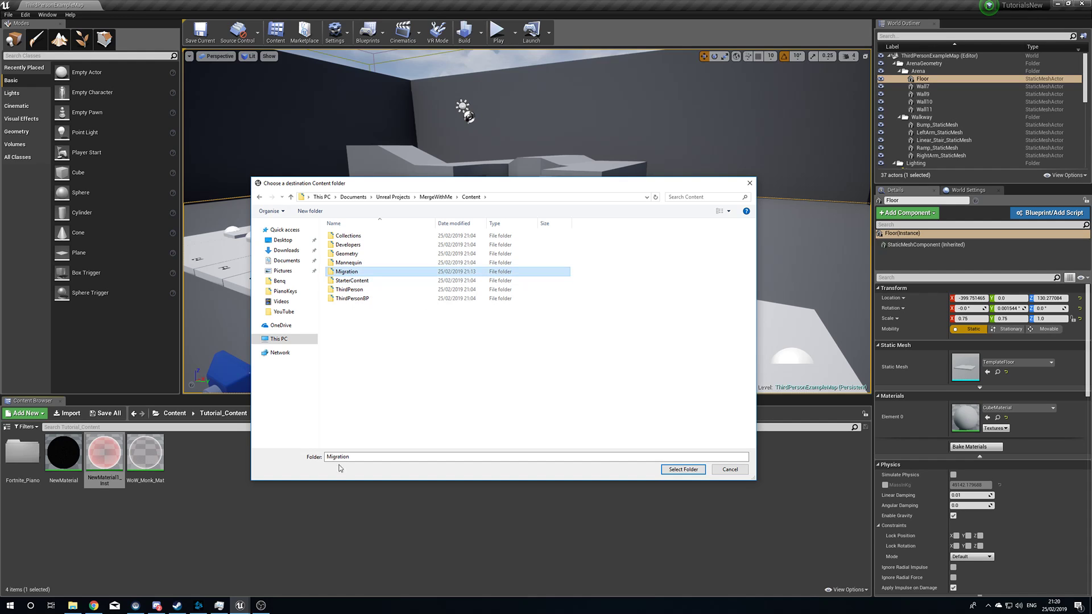
- Confirm Migration, answer No to the non-Content warning, then select MergeWithMe's Content folder
{"action": "left_click", "coordinate": [683, 469]}
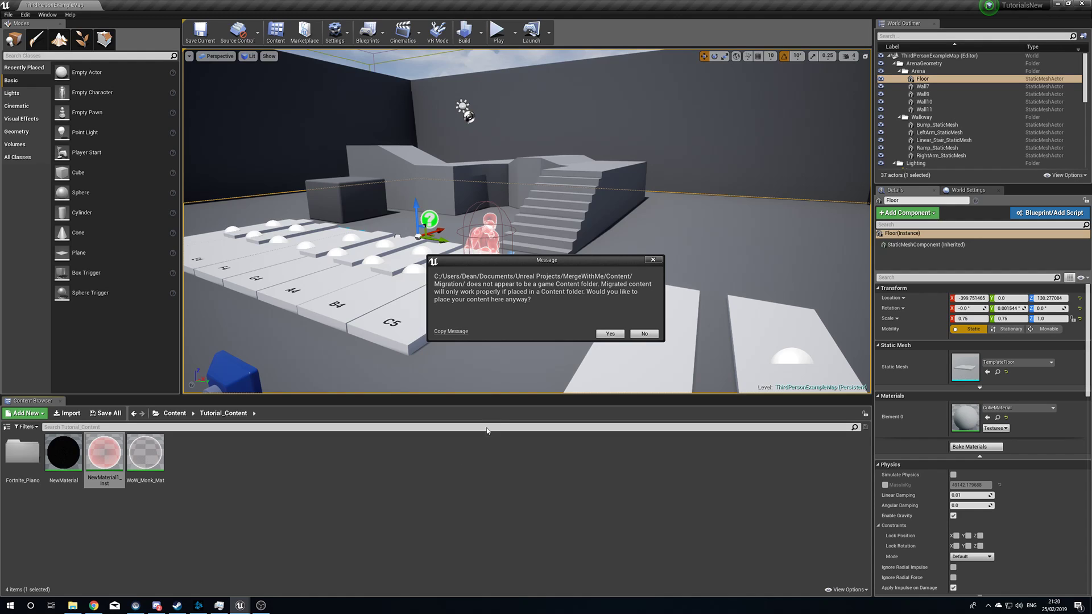
{"action": "left_click", "coordinate": [645, 334]}
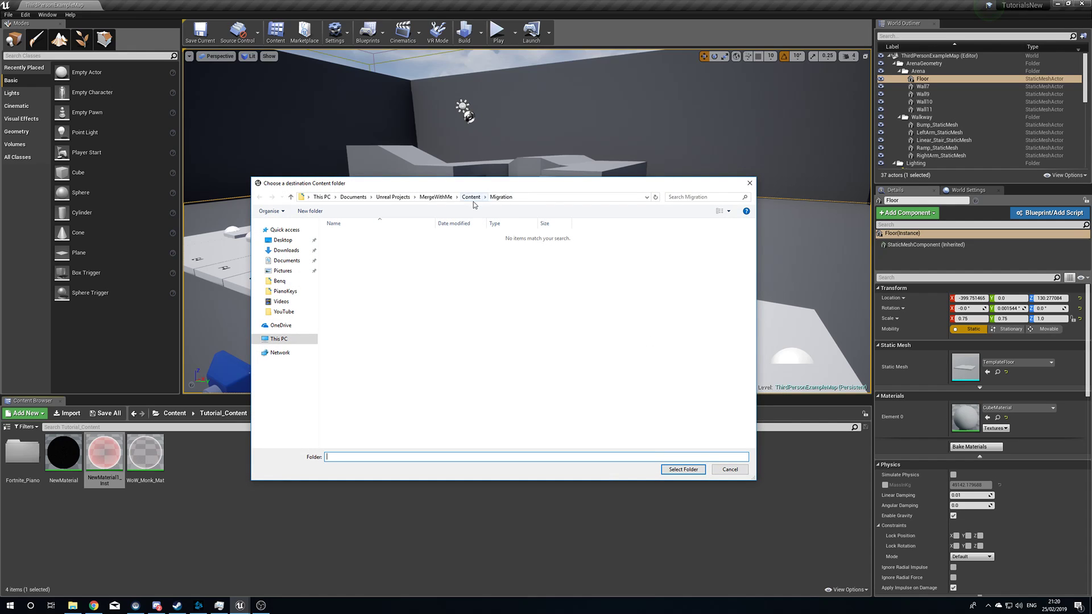
{"action": "left_click", "coordinate": [471, 196]}
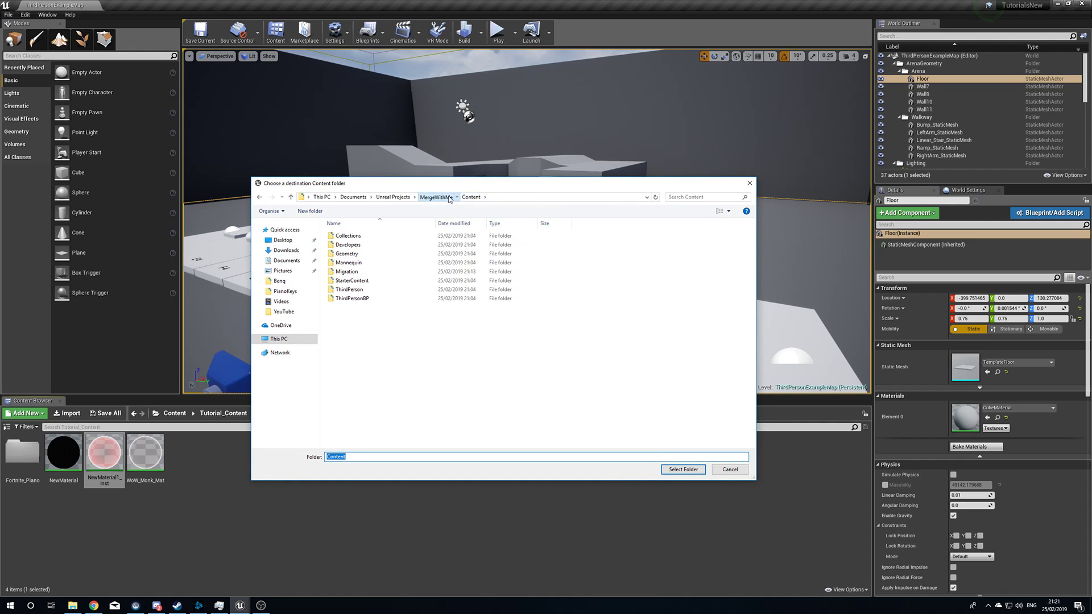
{"action": "left_click", "coordinate": [436, 197]}
{"action": "left_click", "coordinate": [344, 245]}
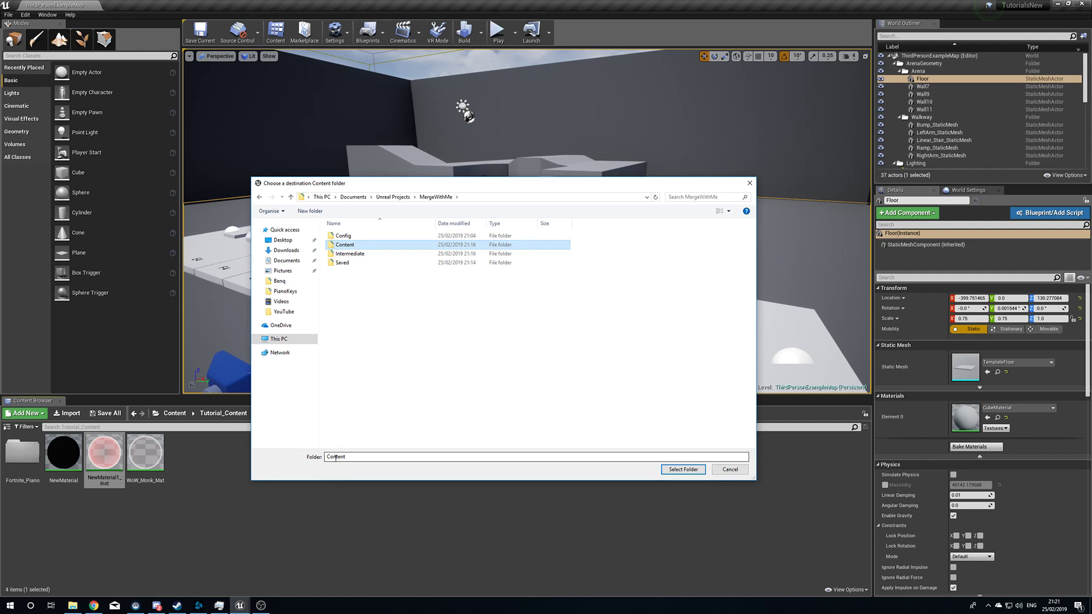
- Confirm Content as the destination, then in MergeWithMe open Tutorial_Content and check NewMaterial1_Inst's parent
{"action": "left_click", "coordinate": [682, 469]}
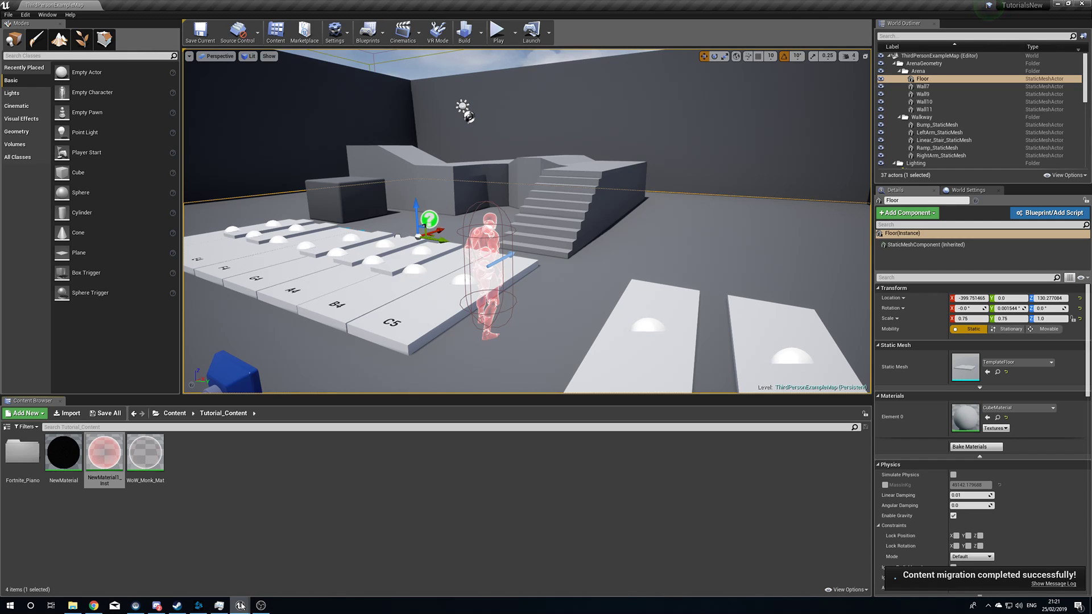
{"action": "mouse_move", "coordinate": [240, 606]}
{"action": "left_click", "coordinate": [277, 563]}
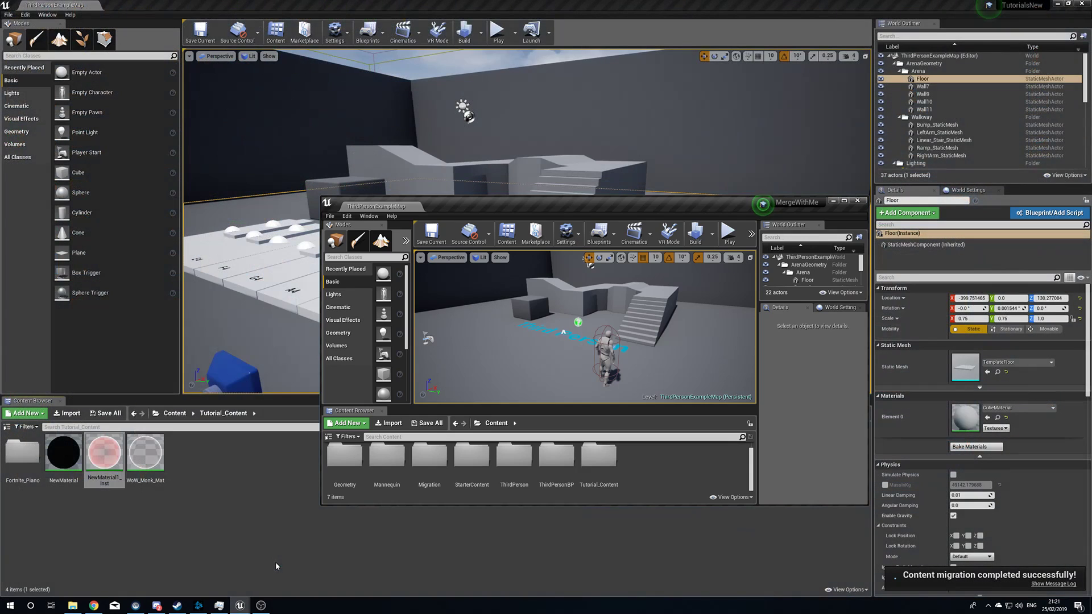
{"action": "left_click", "coordinate": [599, 465]}
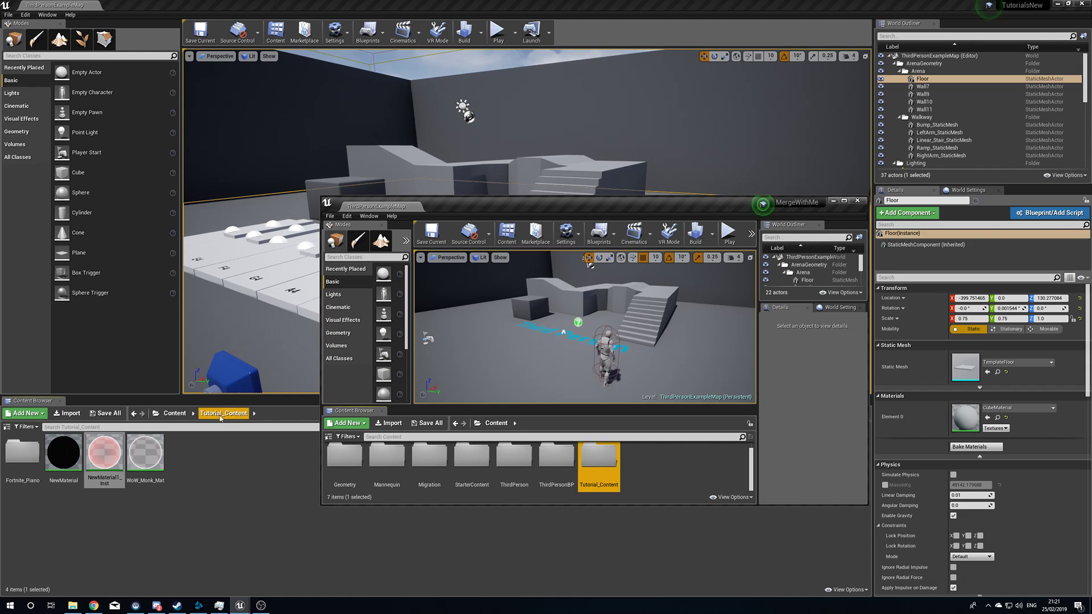
{"action": "double_click", "coordinate": [599, 465]}
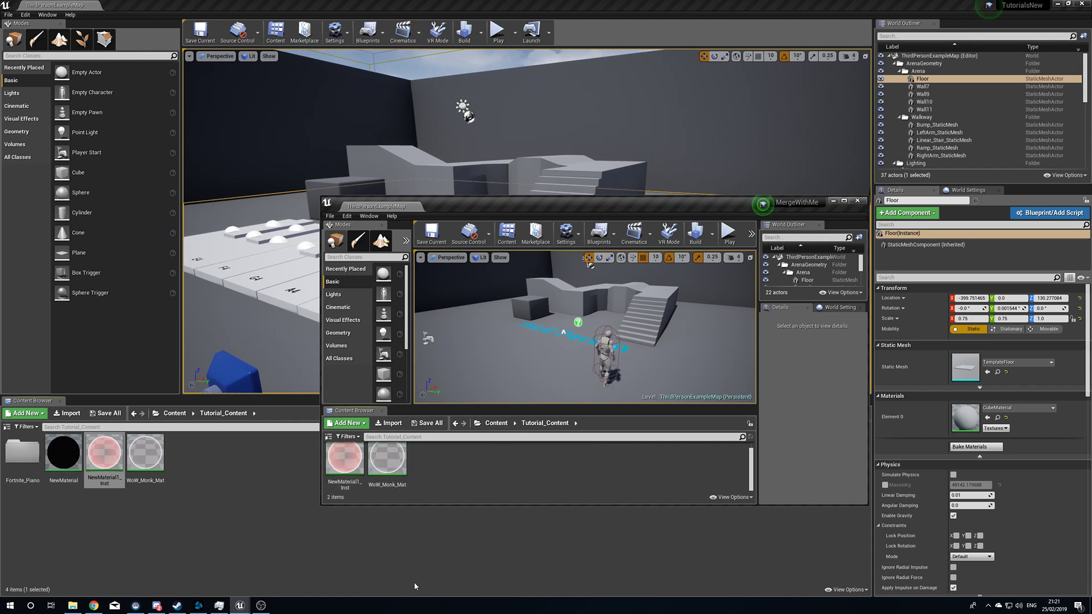
{"action": "double_click", "coordinate": [352, 463]}
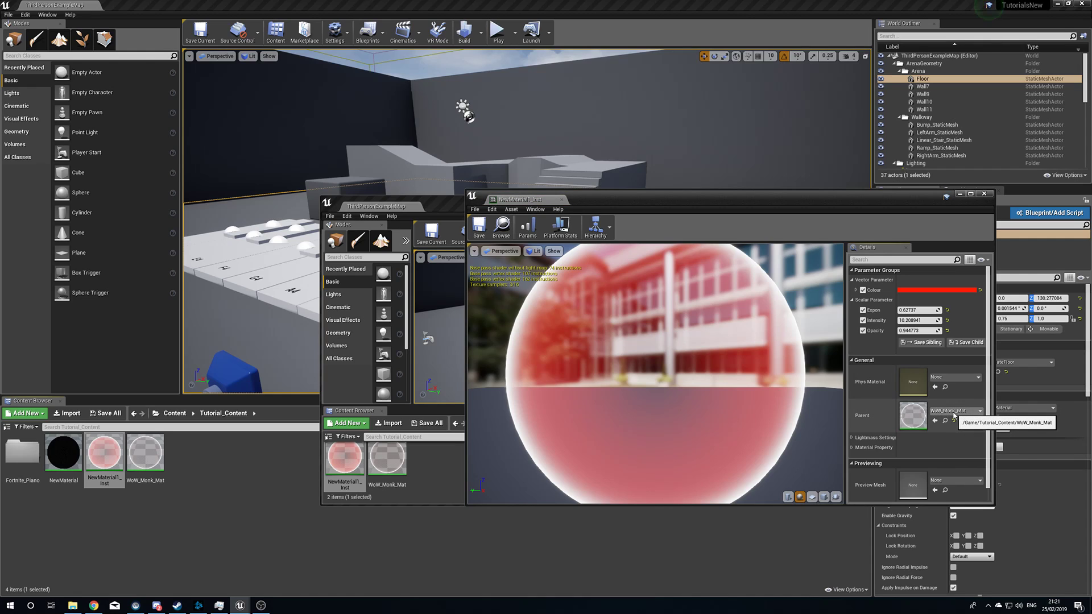
{"action": "left_click", "coordinate": [983, 193]}
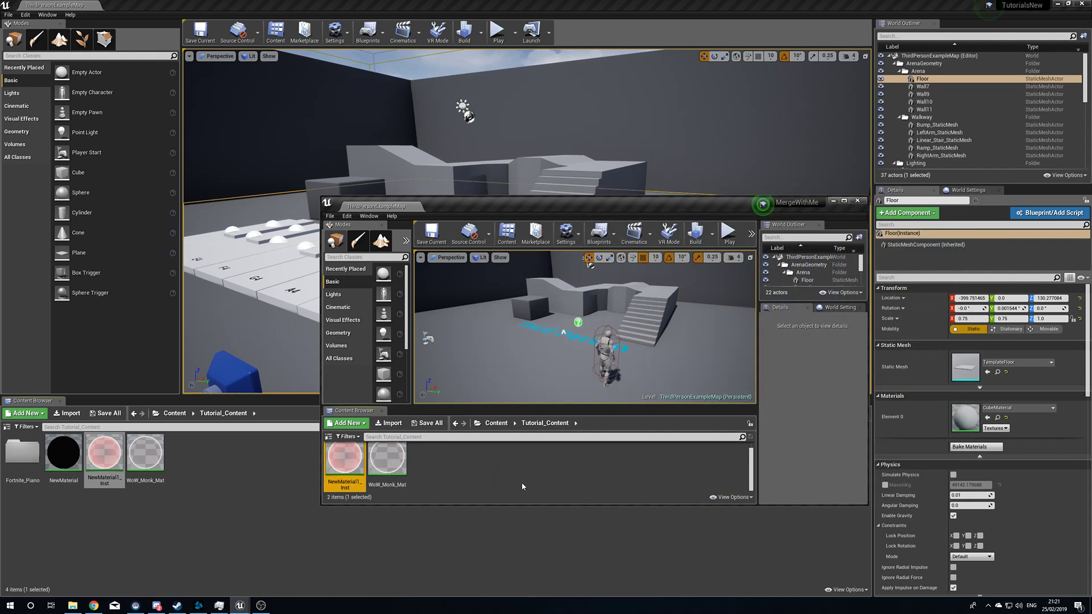